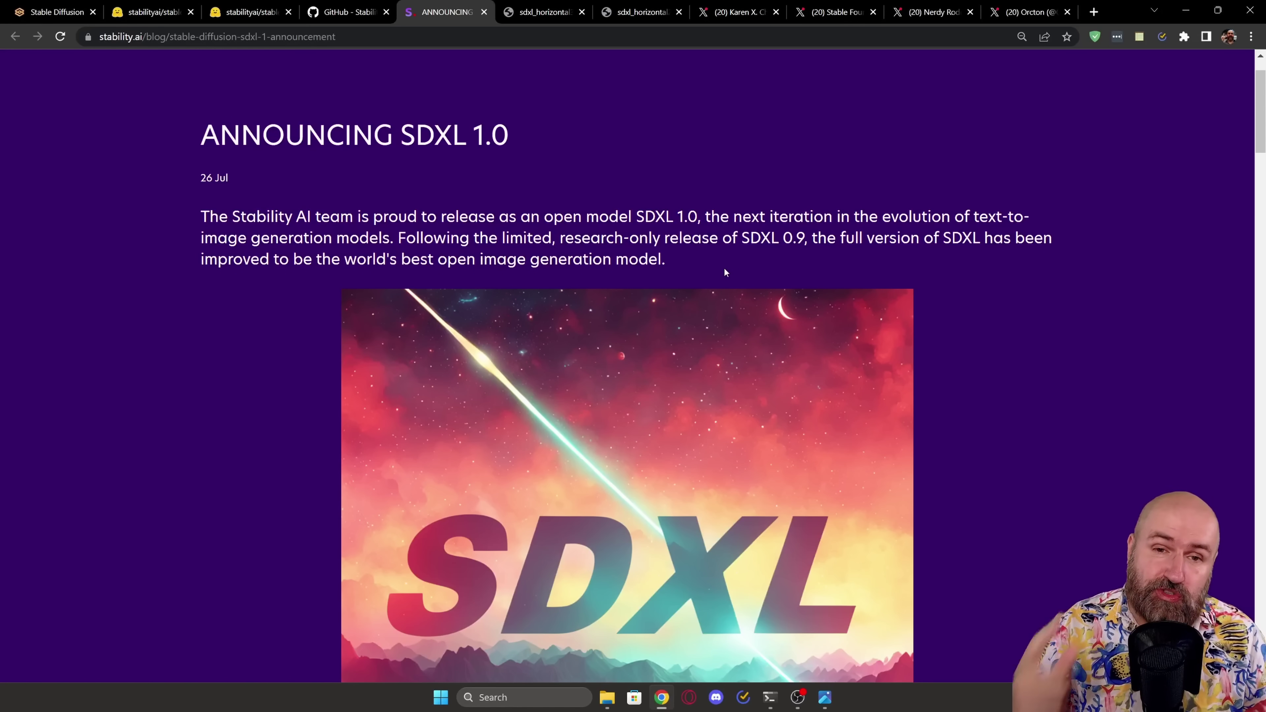
Highlight the SDXL 1.0 preference passages in the announcement and open the preference chart image
{"action": "left_click_drag", "start_coordinate": [638, 216], "coordinate": [698, 216]}
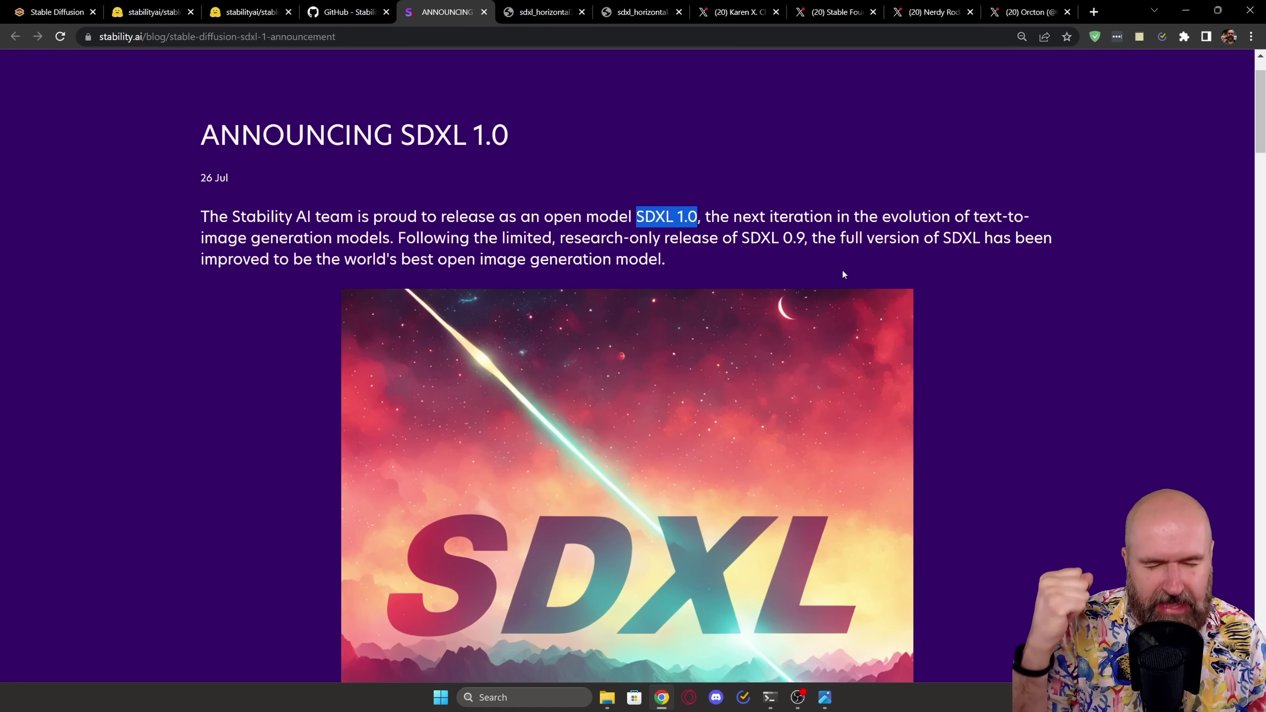
{"action": "scroll", "coordinate": [1020, 396], "scroll_direction": "down", "scroll_amount": 10}
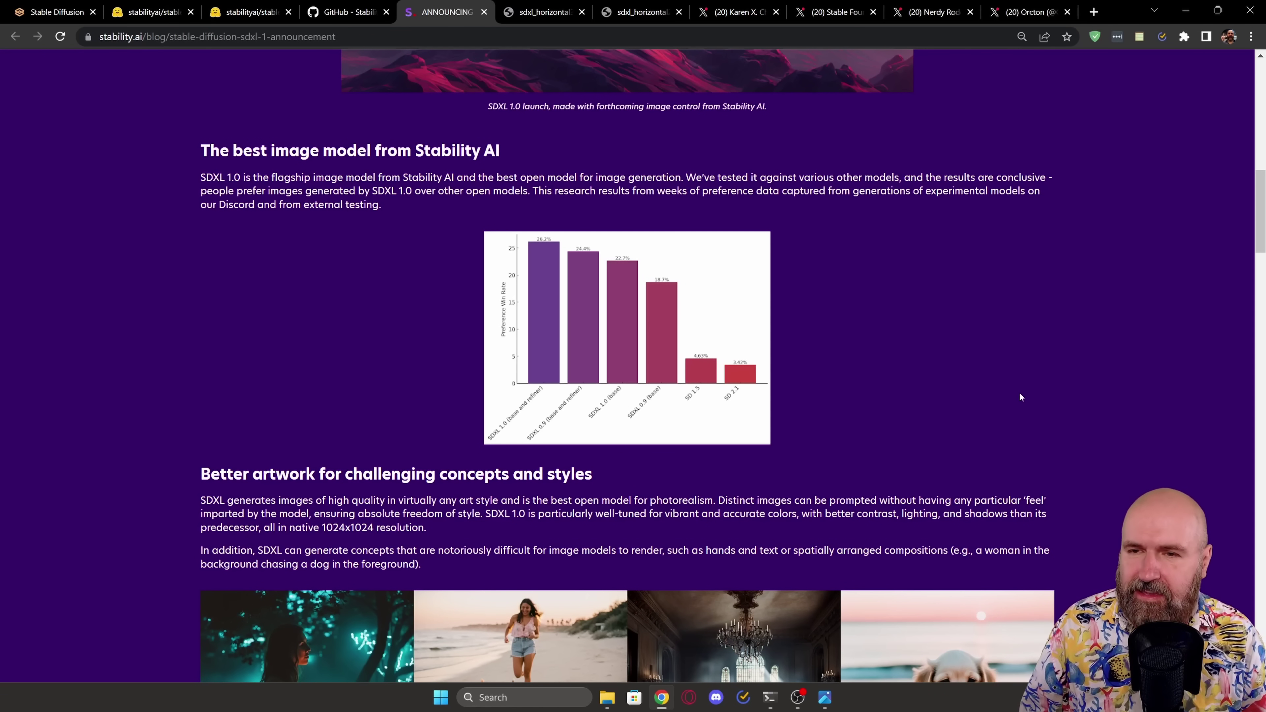
{"action": "left_click_drag", "start_coordinate": [948, 177], "coordinate": [1046, 177]}
{"action": "left_click", "coordinate": [966, 237]}
{"action": "left_click_drag", "start_coordinate": [200, 191], "coordinate": [405, 191]}
{"action": "left_click", "coordinate": [759, 336]}
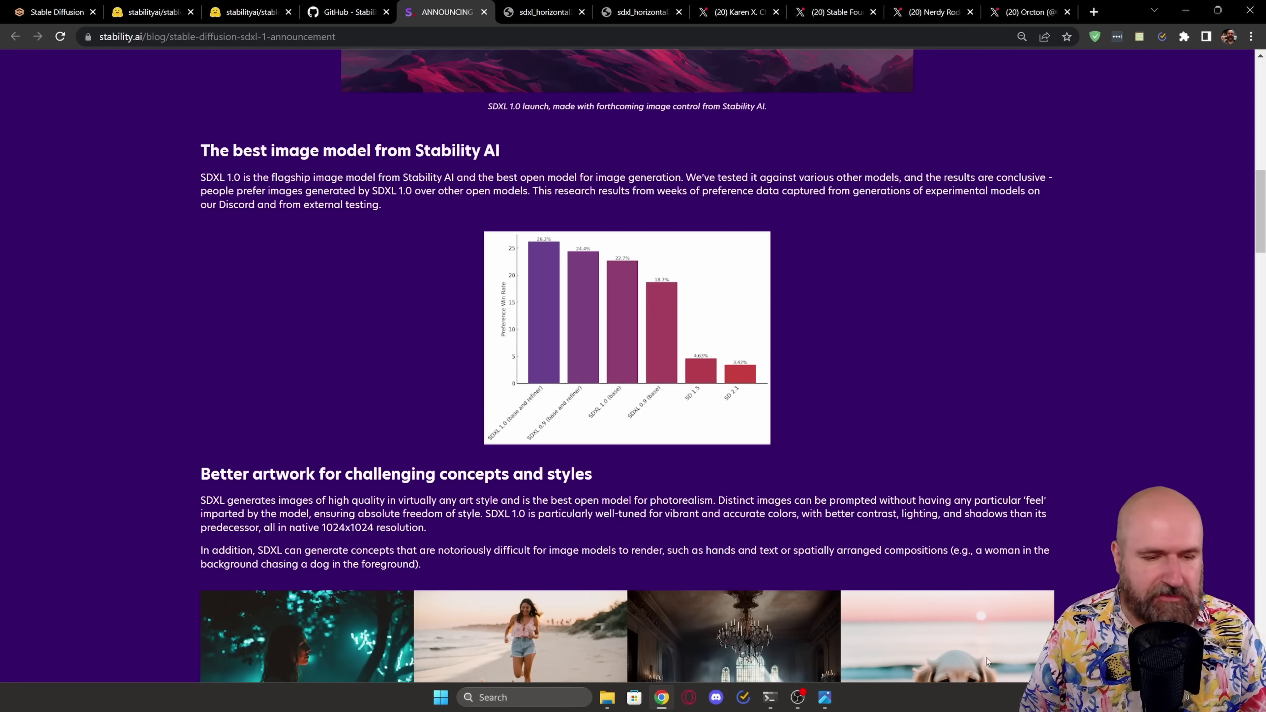
{"action": "left_click", "coordinate": [825, 697]}
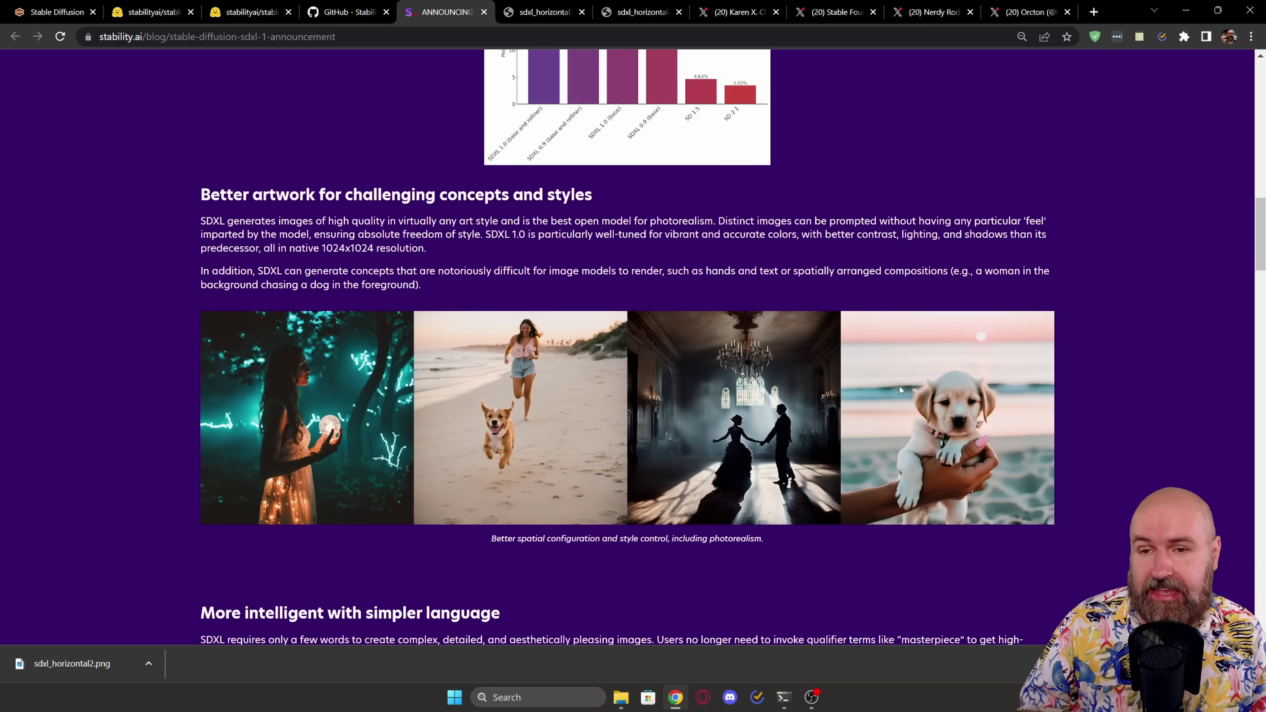
{"action": "left_click_drag", "start_coordinate": [333, 221], "coordinate": [711, 223]}
{"action": "left_click", "coordinate": [519, 222]}
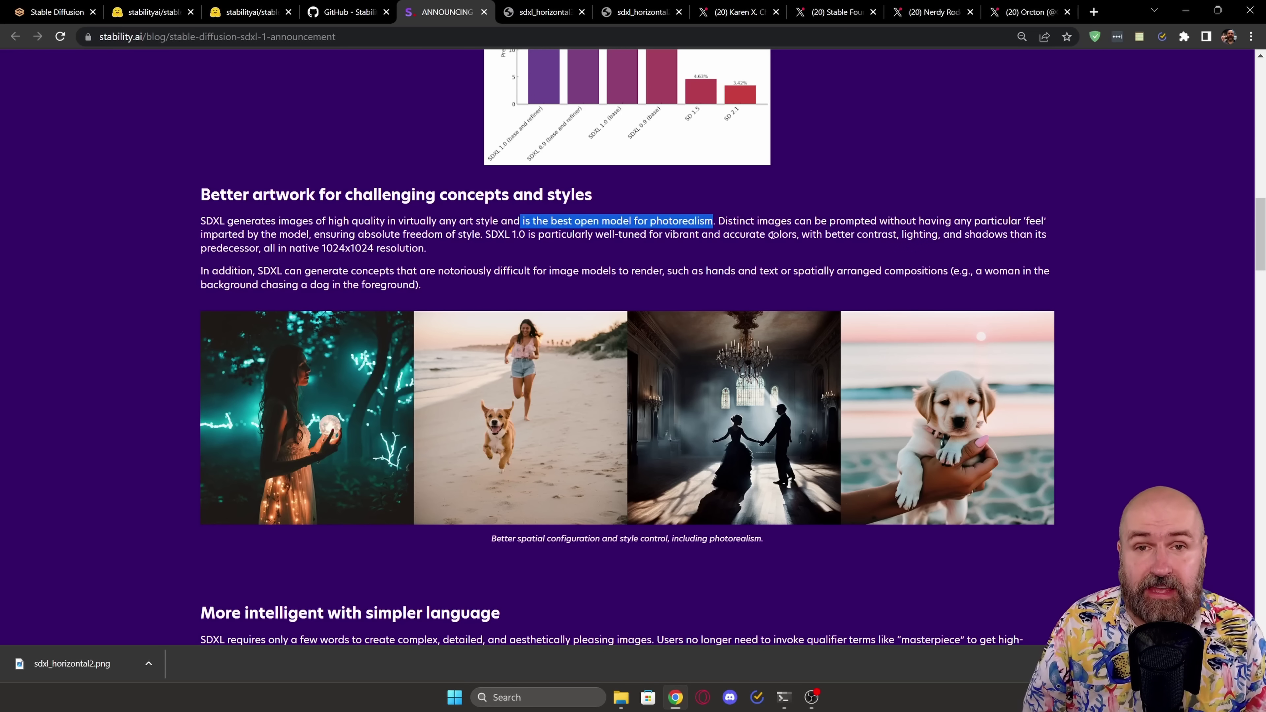
{"action": "left_click_drag", "start_coordinate": [719, 221], "coordinate": [247, 234]}
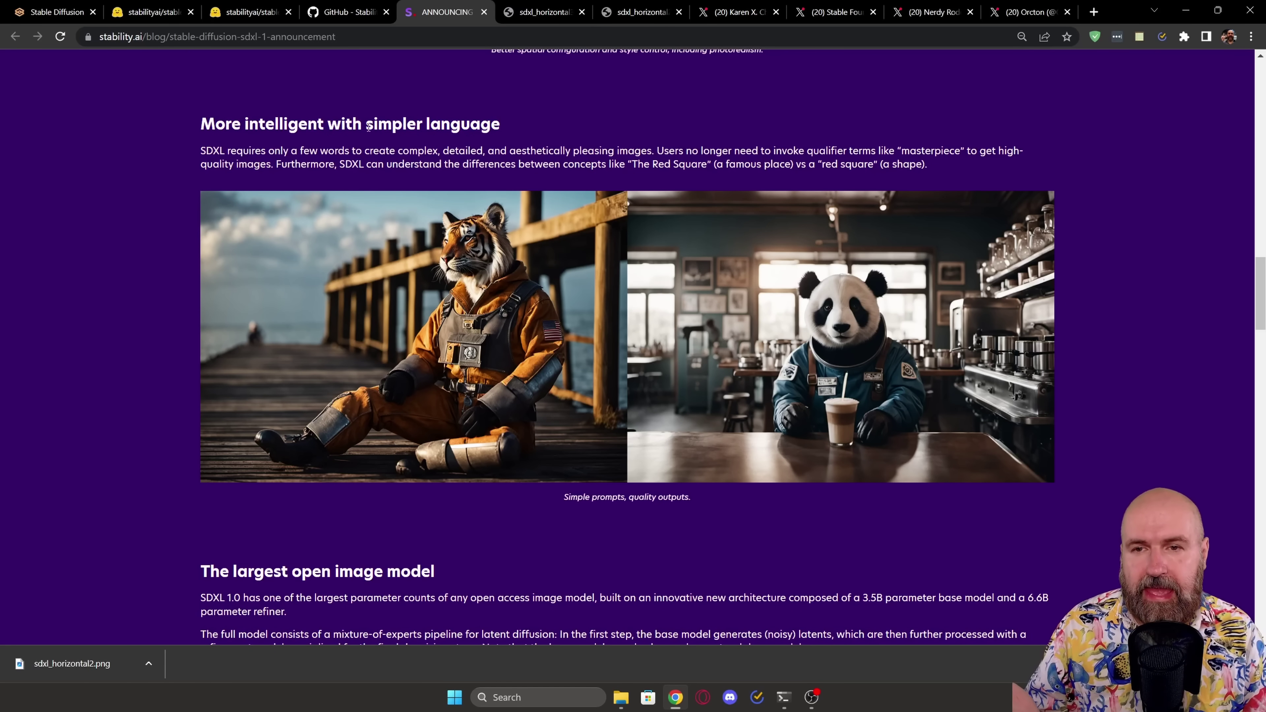
{"action": "left_click_drag", "start_coordinate": [367, 127], "coordinate": [501, 128]}
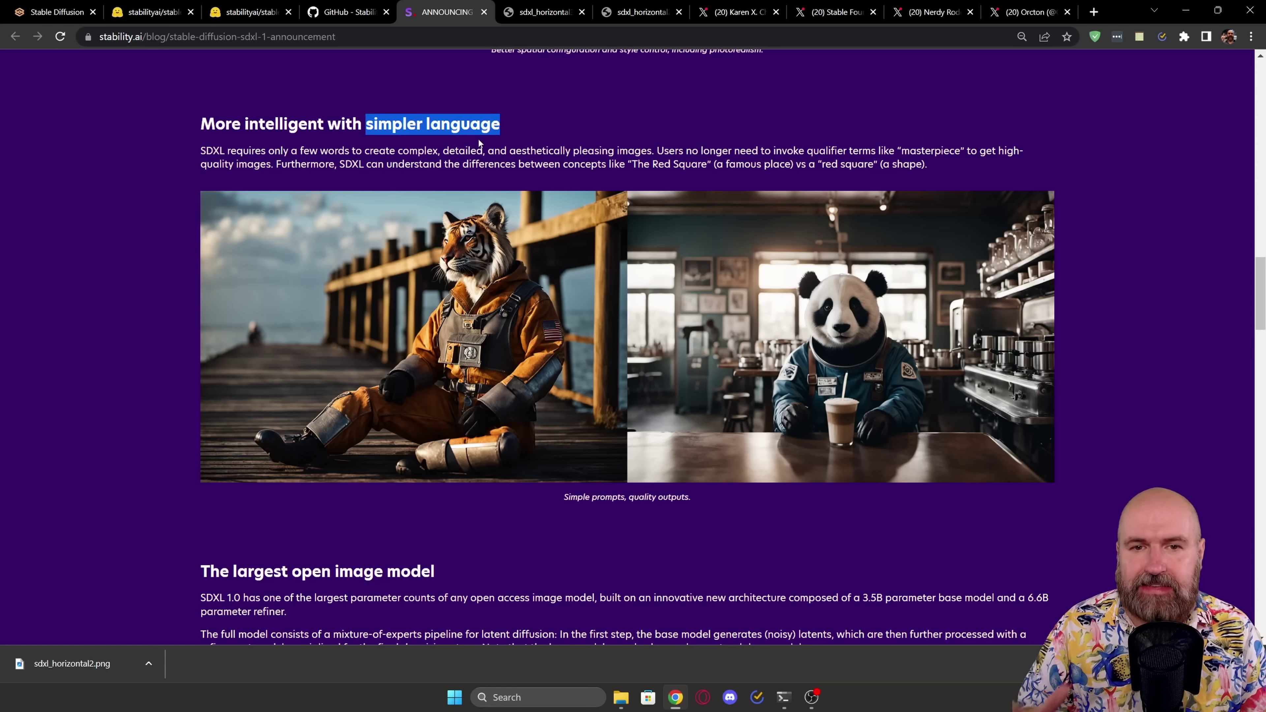
{"action": "left_click", "coordinate": [494, 144]}
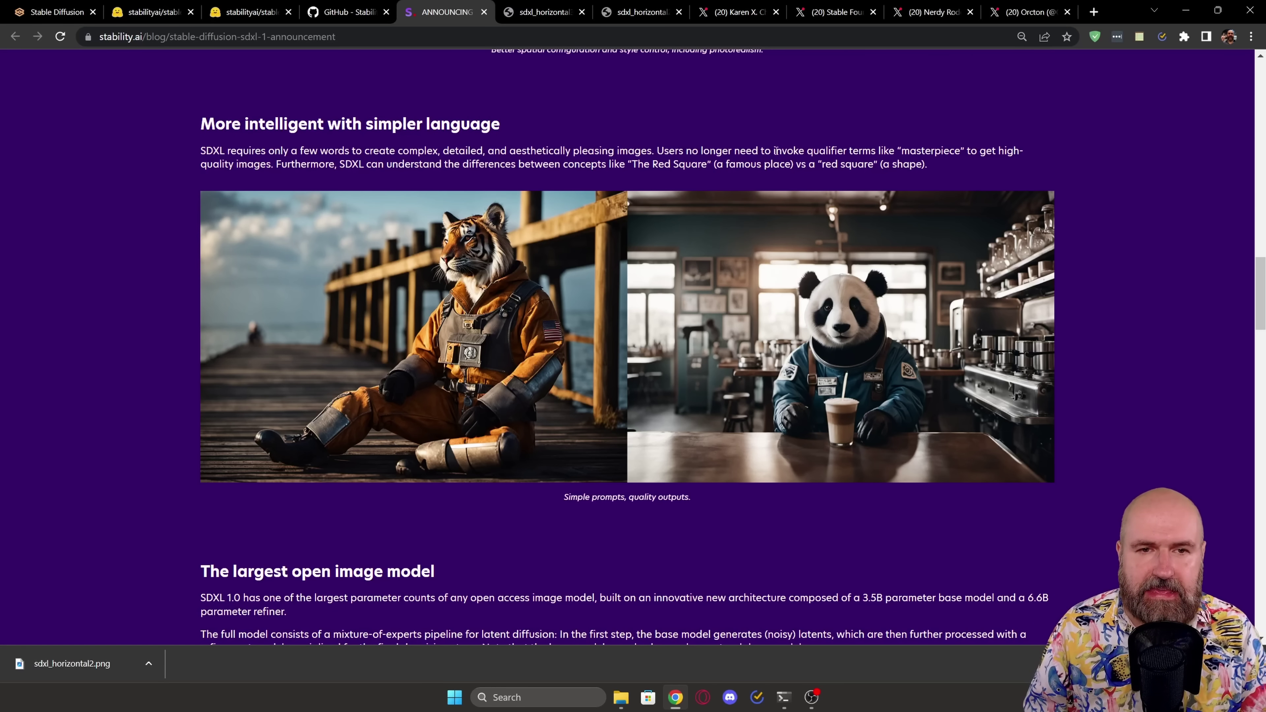
{"action": "left_click_drag", "start_coordinate": [774, 150], "coordinate": [846, 148]}
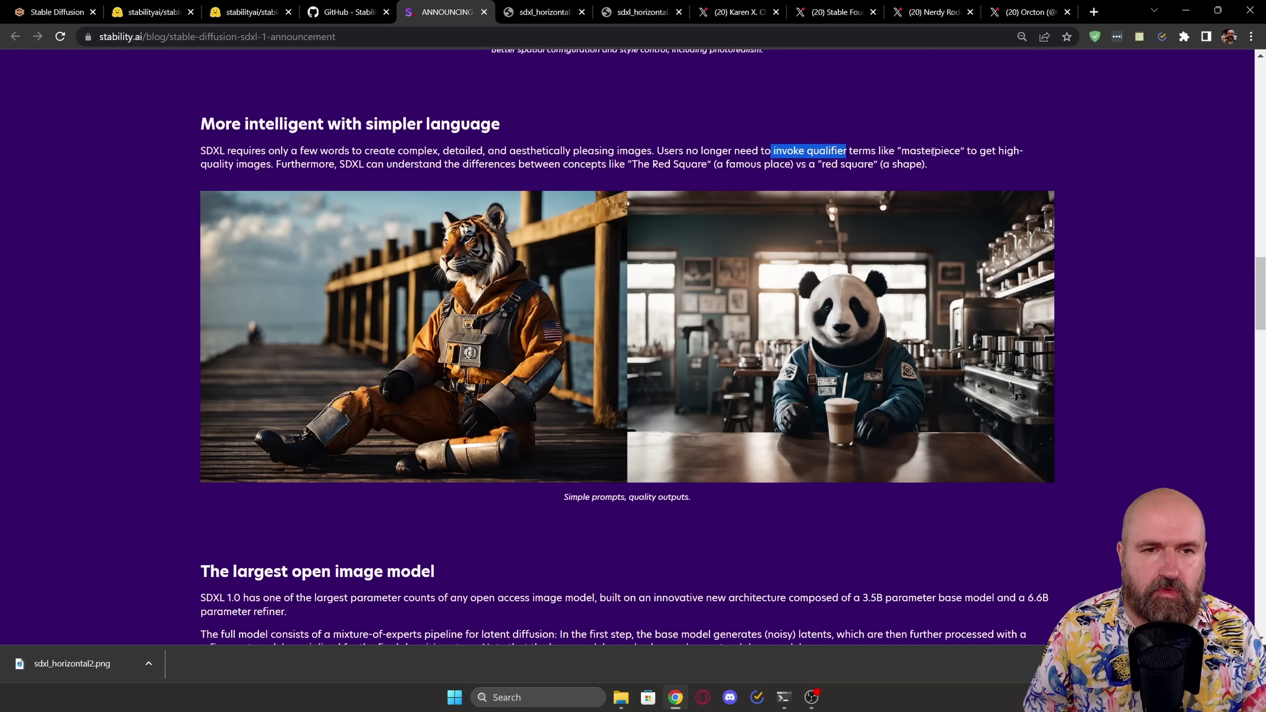
{"action": "double_click", "coordinate": [933, 151]}
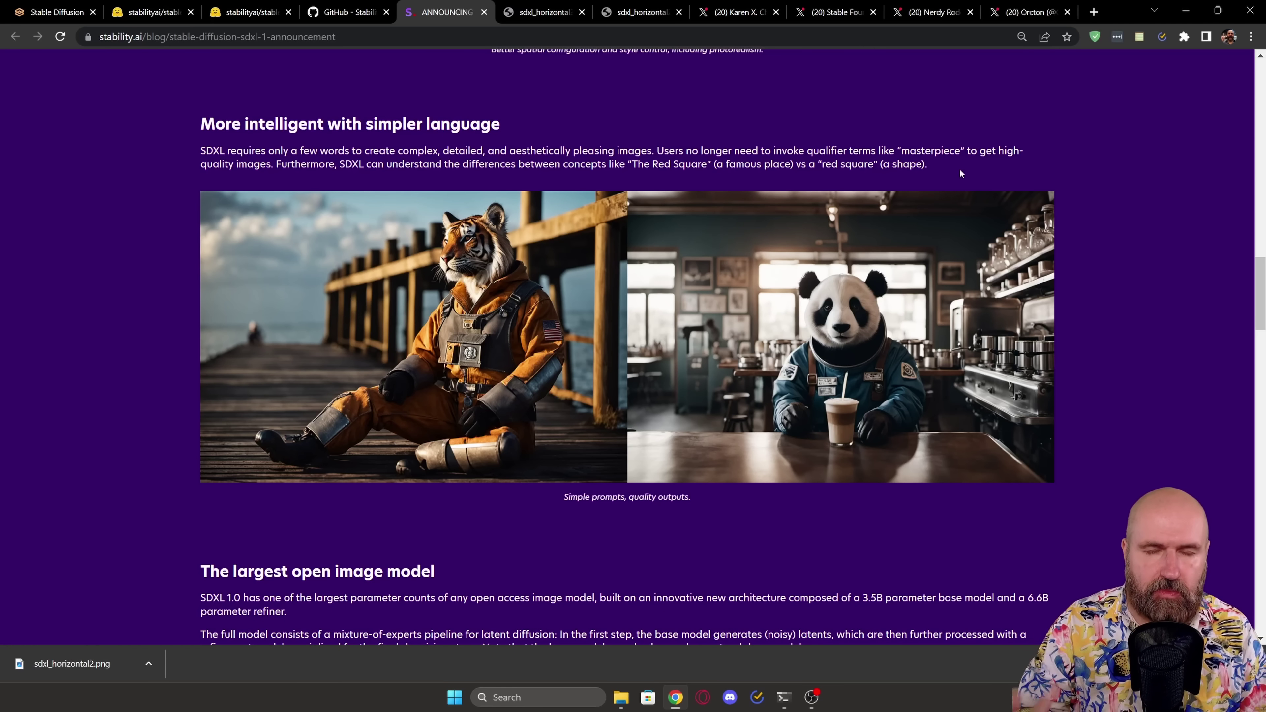
{"action": "scroll", "coordinate": [1114, 401], "scroll_direction": "down", "scroll_amount": 10}
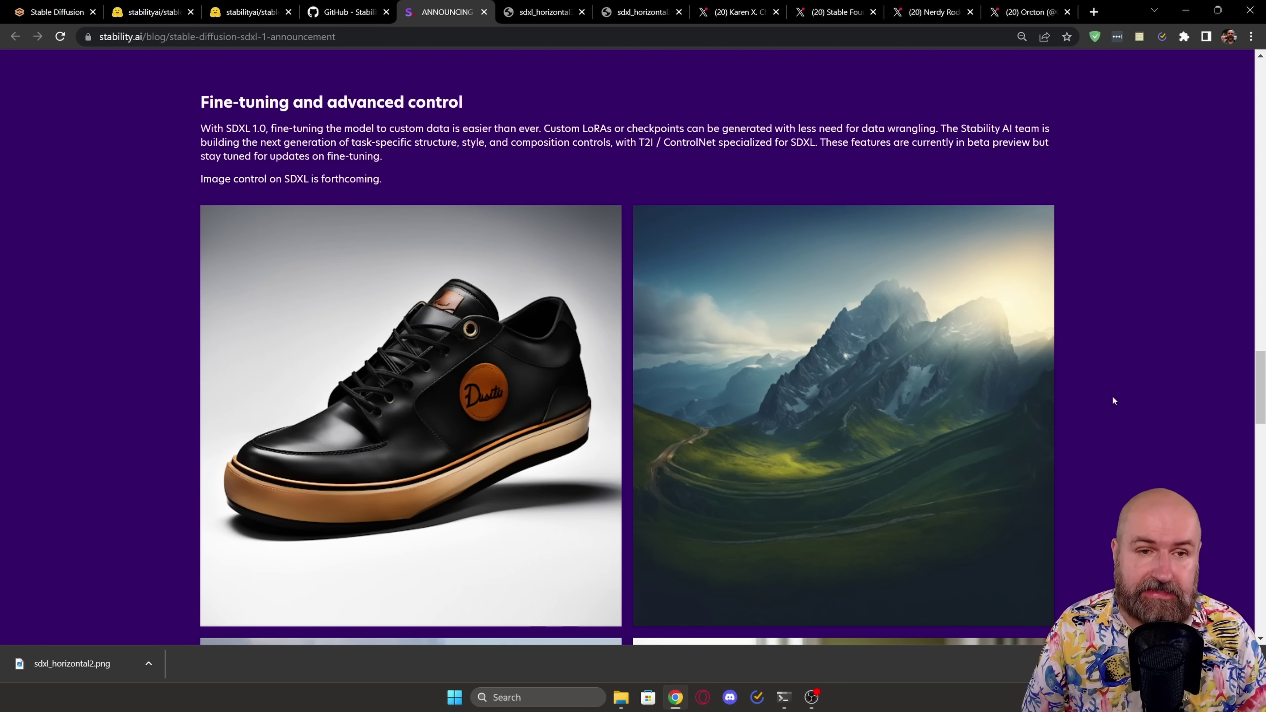
{"action": "left_click_drag", "start_coordinate": [862, 128], "coordinate": [938, 129]}
{"action": "left_click", "coordinate": [1015, 200]}
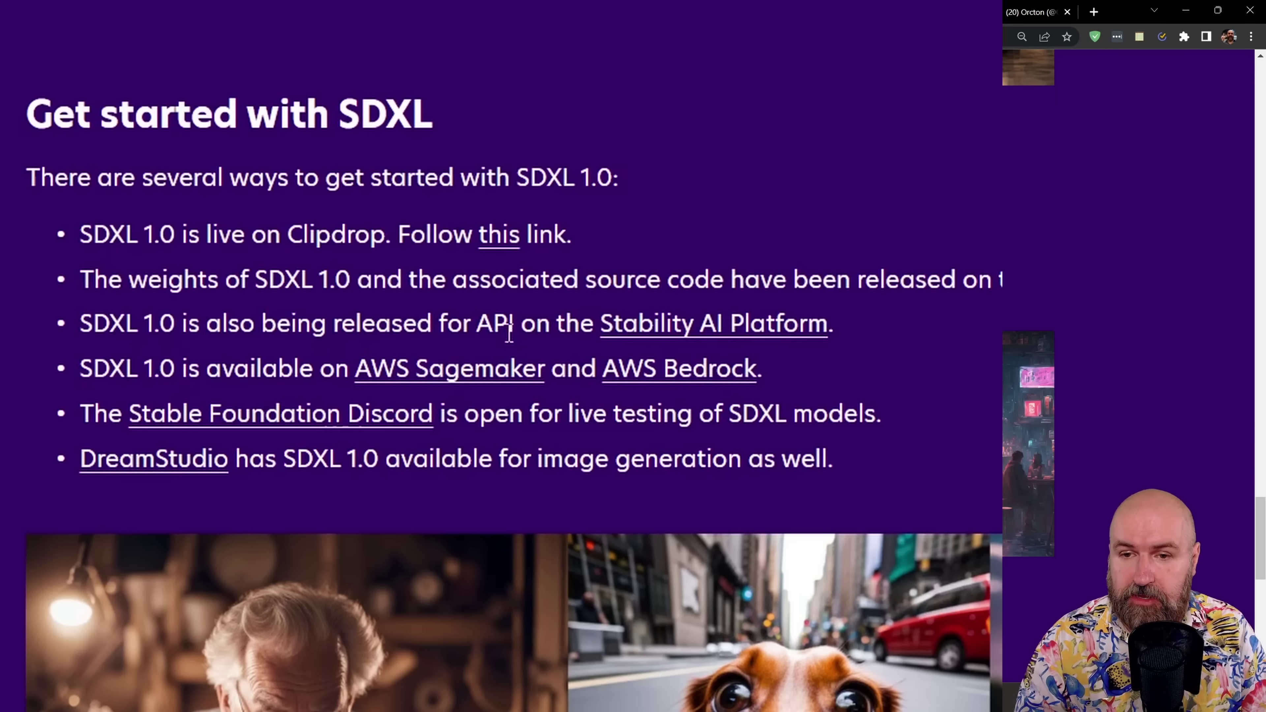
Highlight the word 'API' in the third bullet point
{"action": "double_click", "coordinate": [504, 324]}
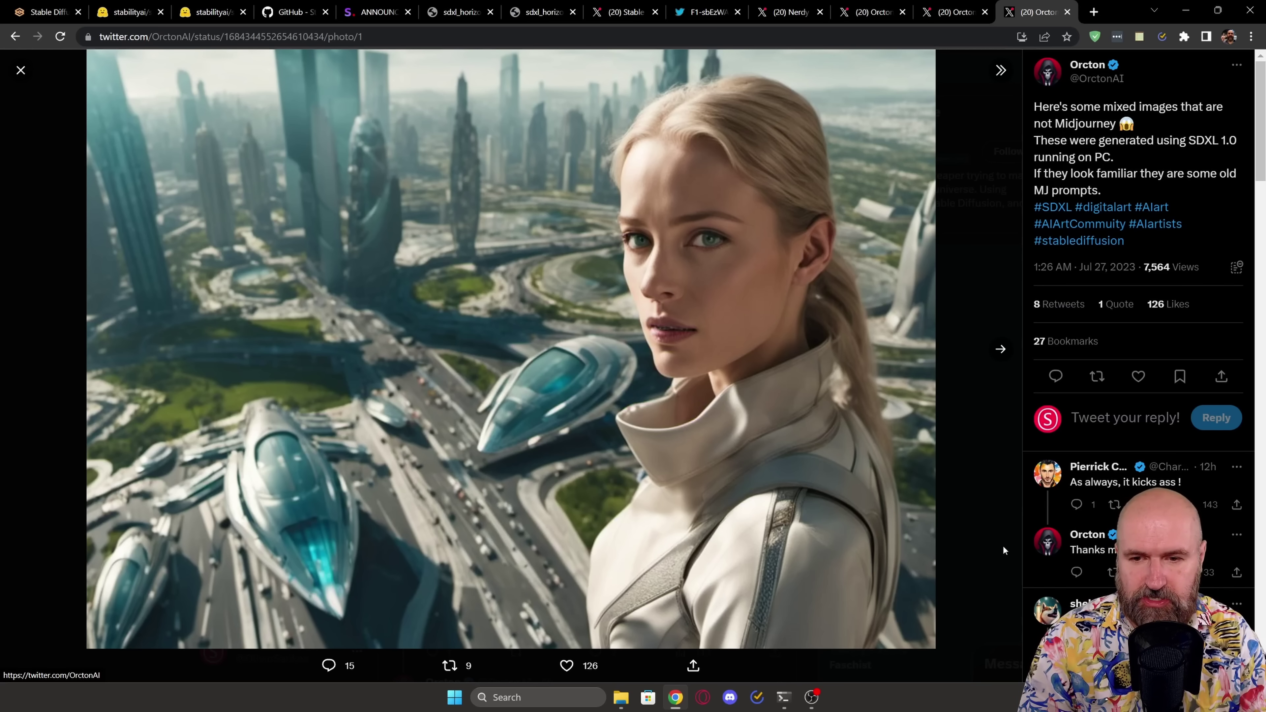
Step through the tweet's photos to the woman among flowers, then switch to the original Midjourney tweet
{"action": "key", "text": "Right"}
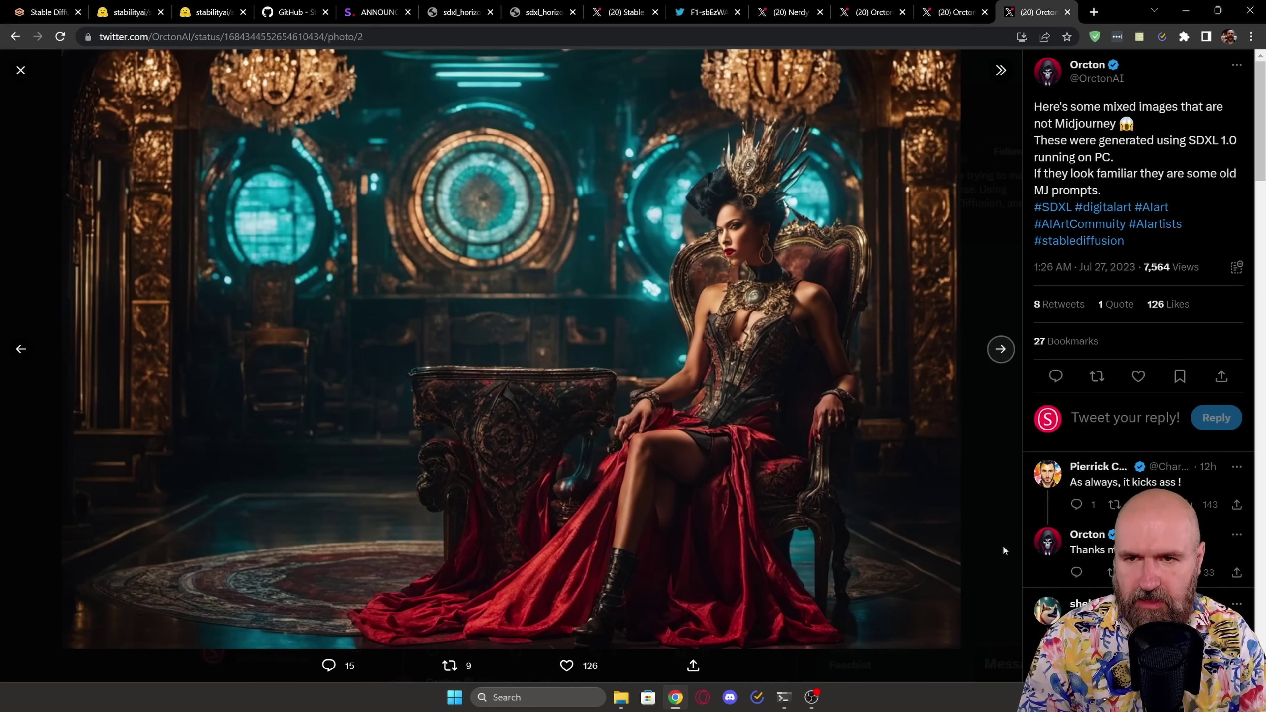
{"action": "key", "text": "Right"}
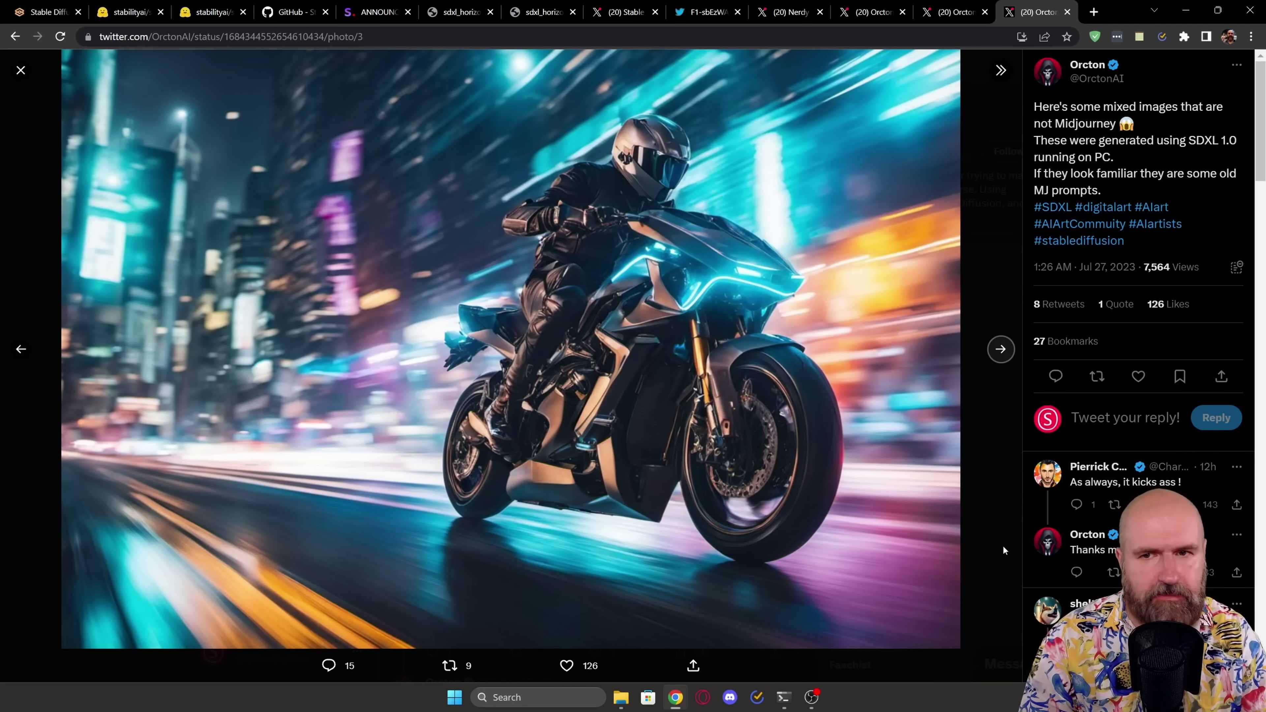
{"action": "key", "text": "Right"}
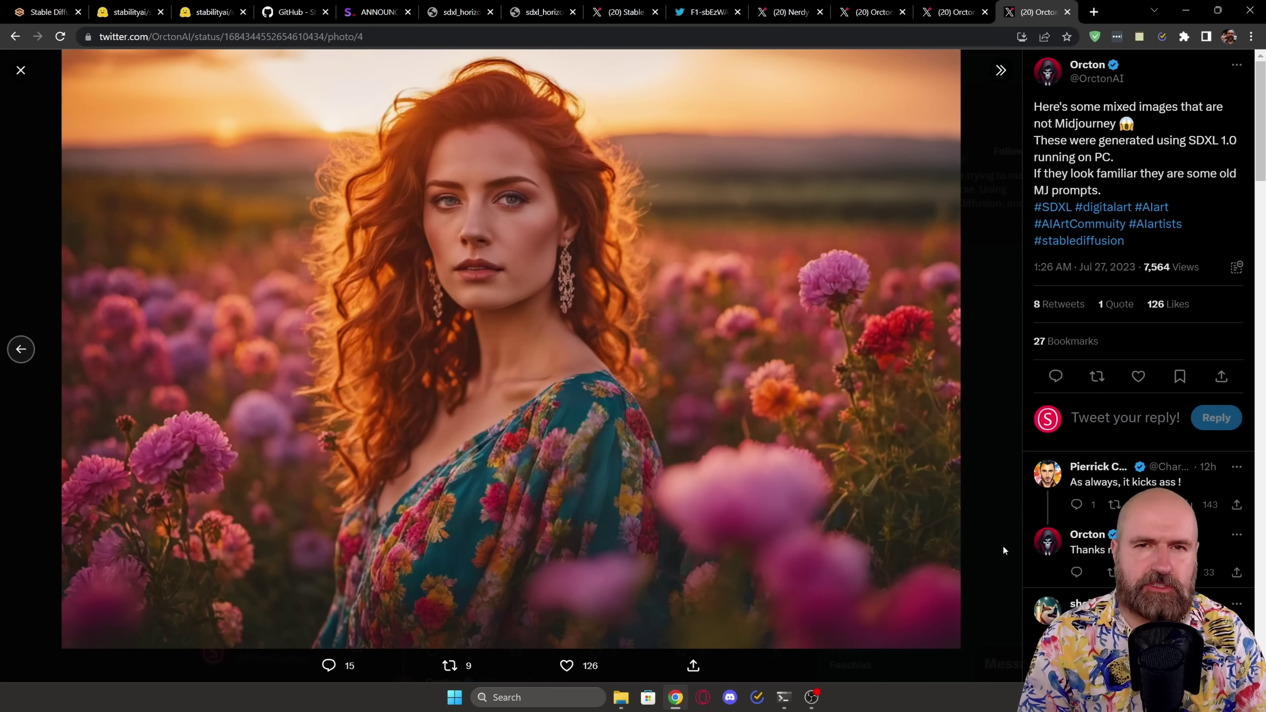
{"action": "key", "text": "ctrl+shift+Tab"}
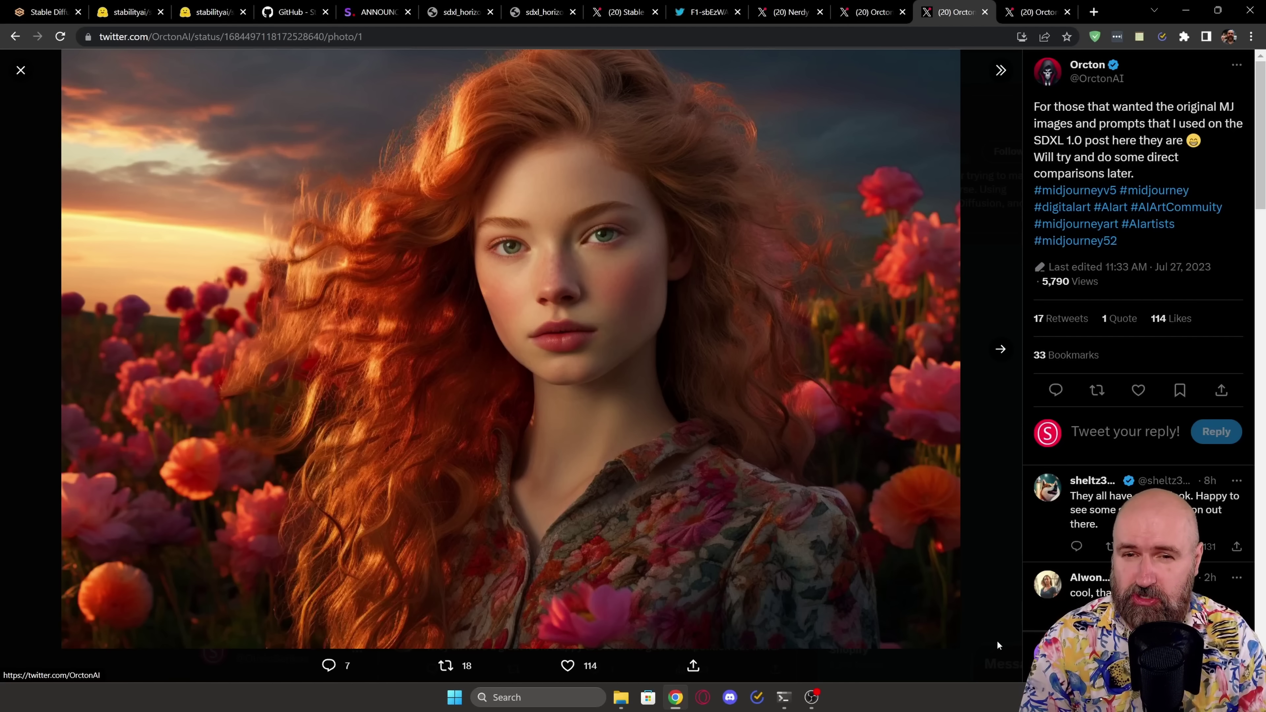
Advance the post's images to the woman on the throne, then switch to the SDXL base model page
{"action": "key", "text": "Right"}
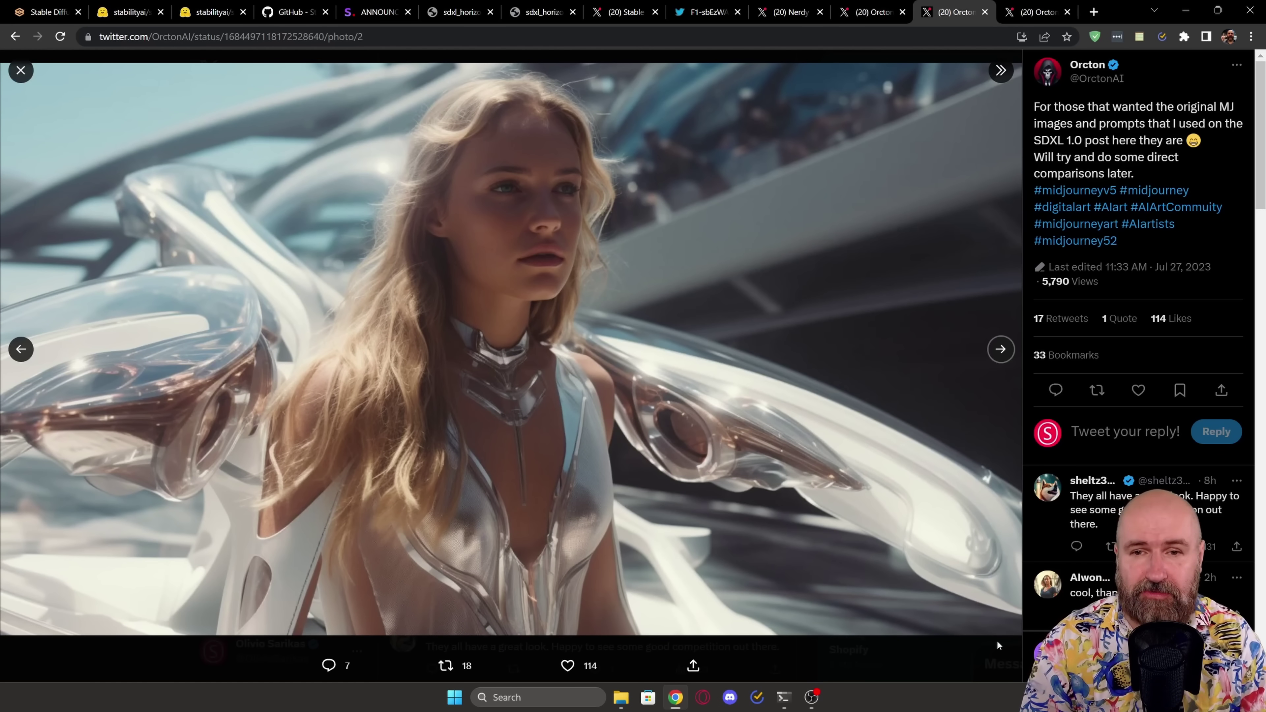
{"action": "key", "text": "Right"}
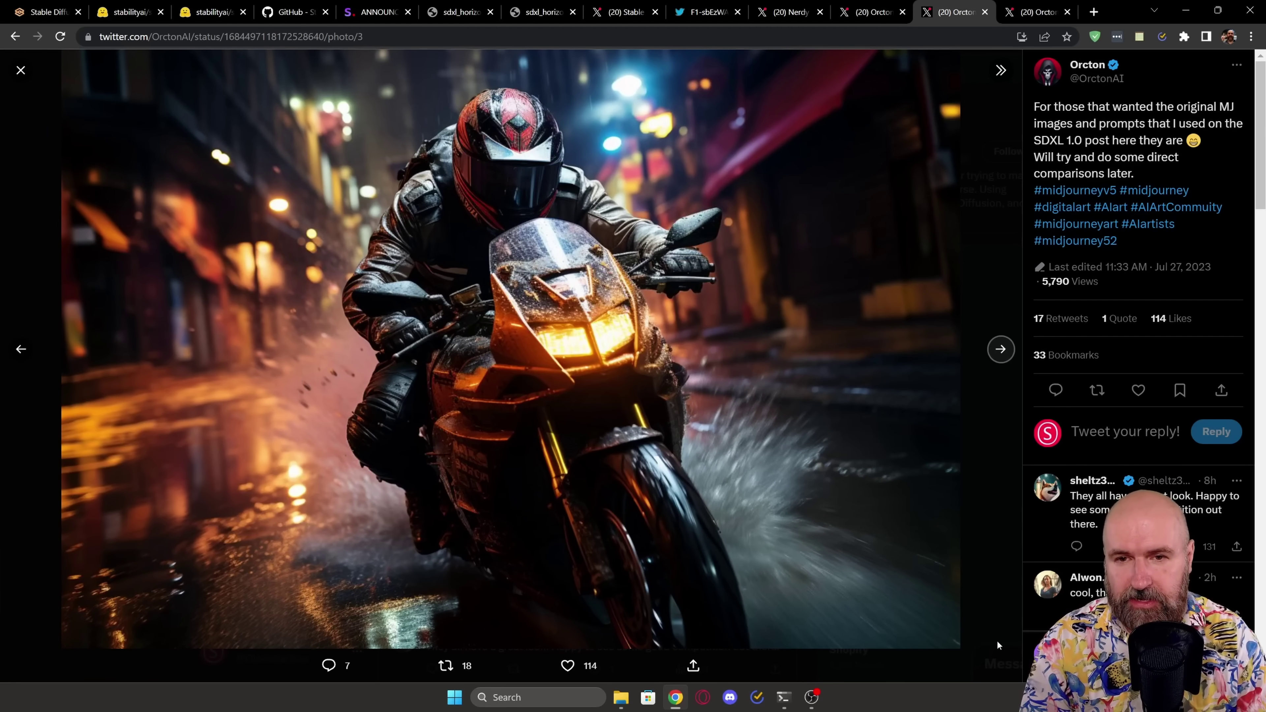
{"action": "key", "text": "Right"}
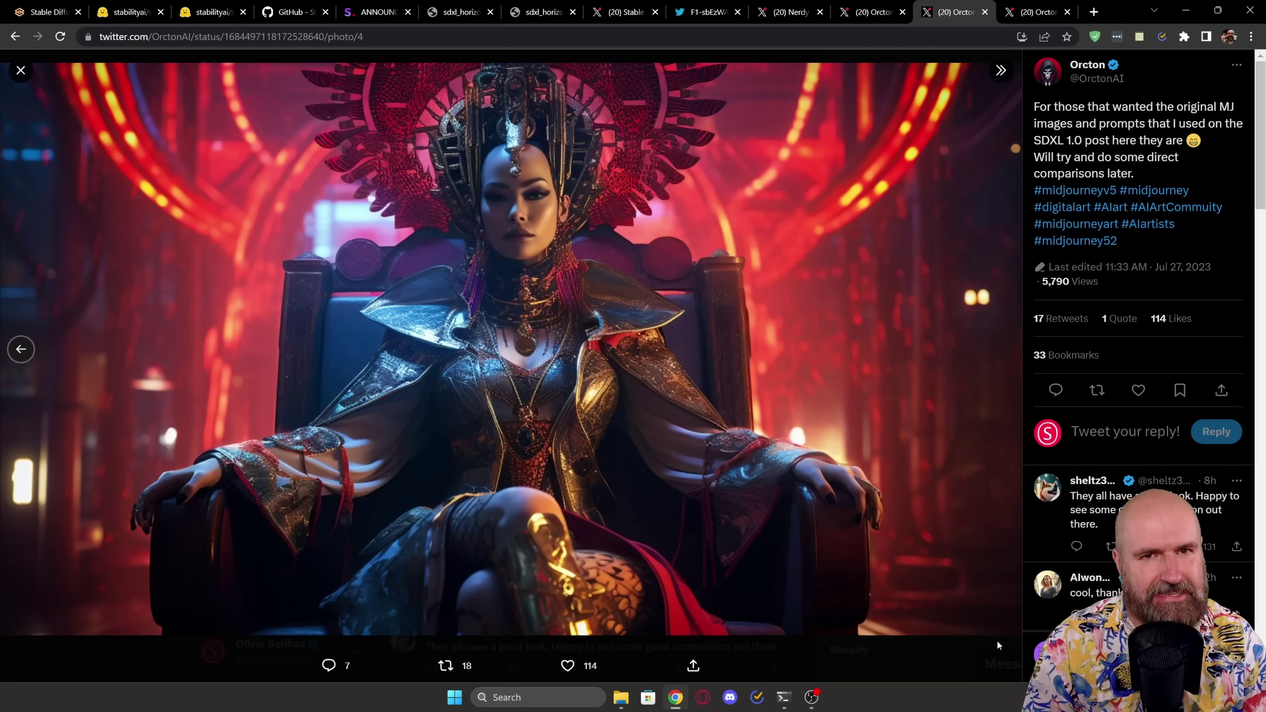
{"action": "left_click", "coordinate": [130, 12]}
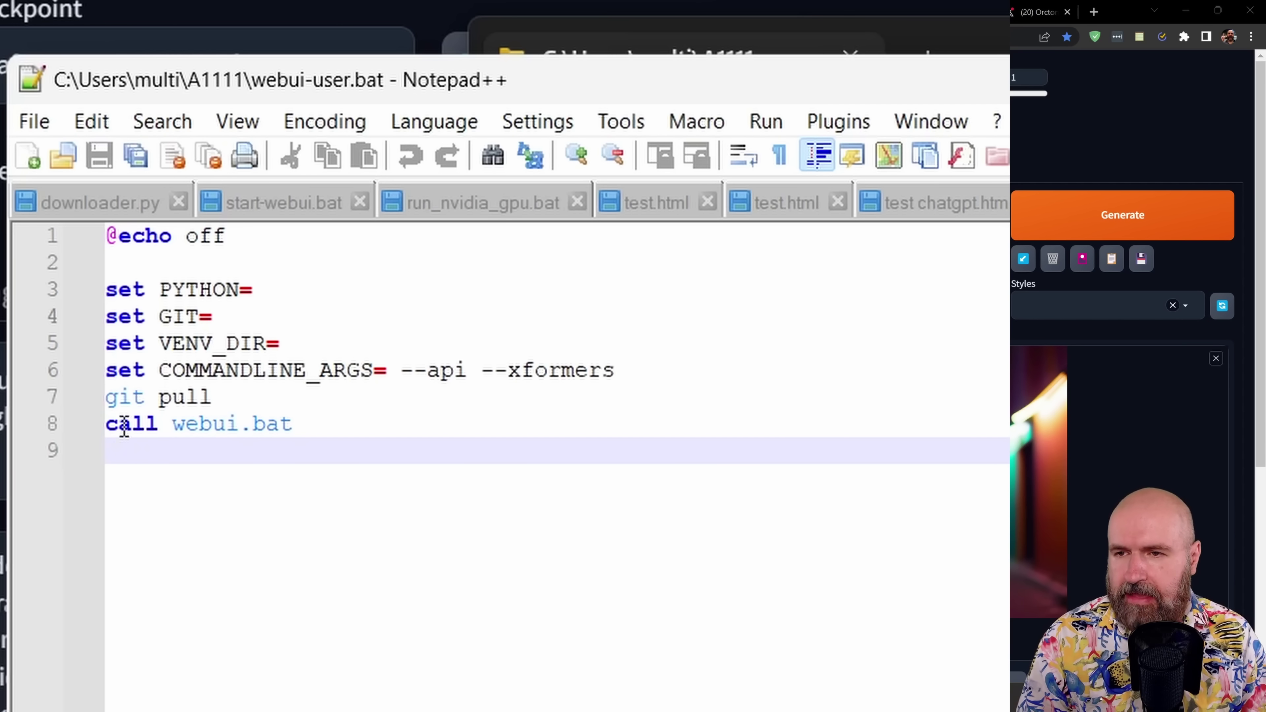
Select the git pull line in webui-user.bat and bring the WebUI browser back to front
{"action": "left_click_drag", "start_coordinate": [212, 399], "coordinate": [106, 399]}
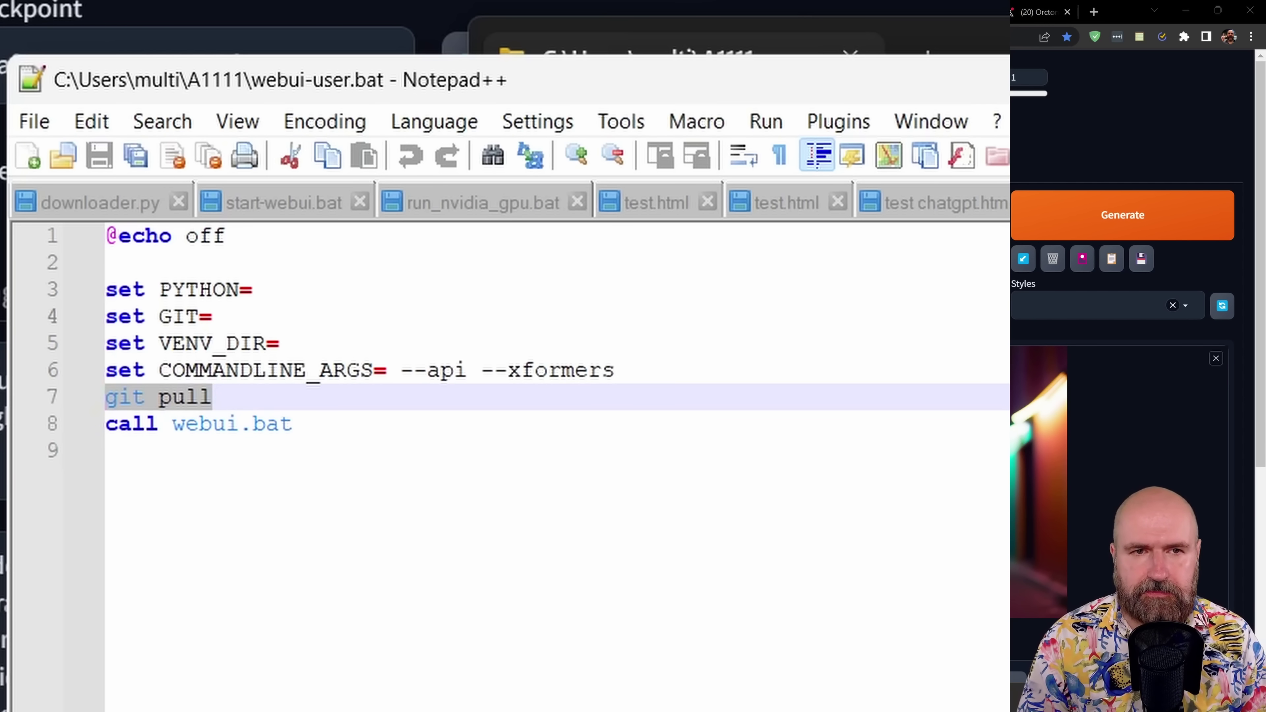
{"action": "left_click", "coordinate": [575, 135]}
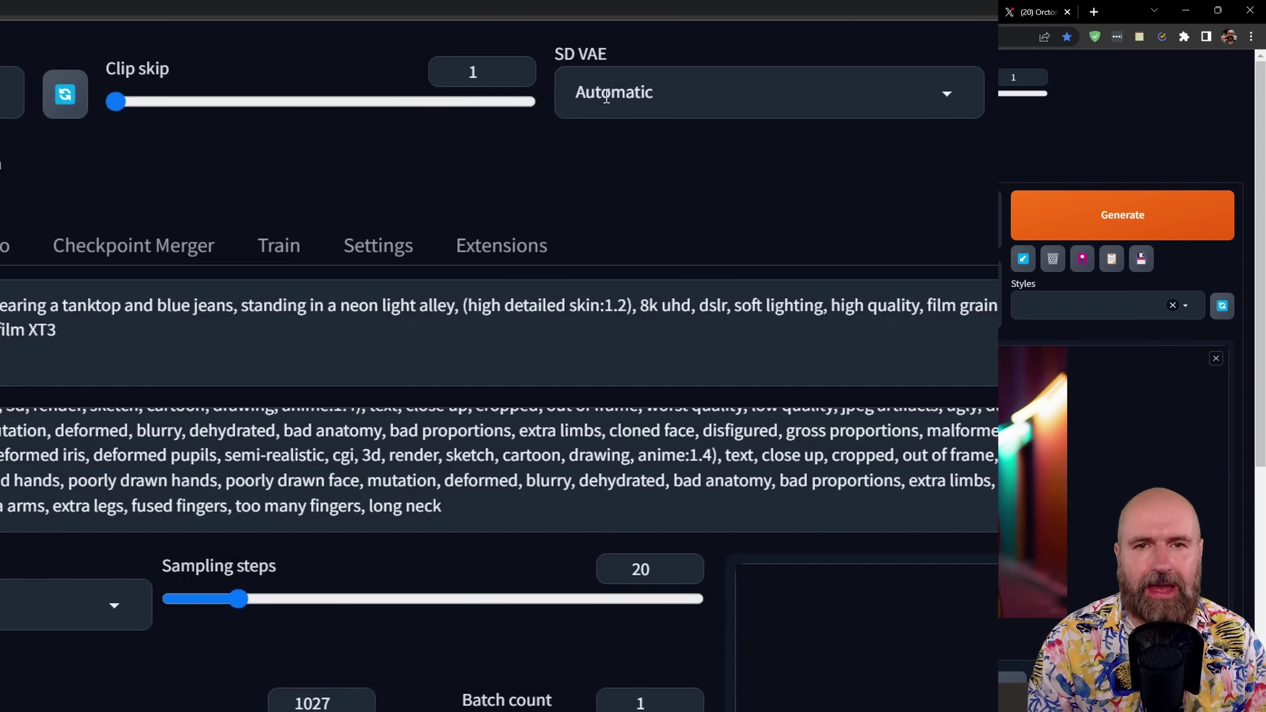
{"action": "left_click", "coordinate": [664, 98]}
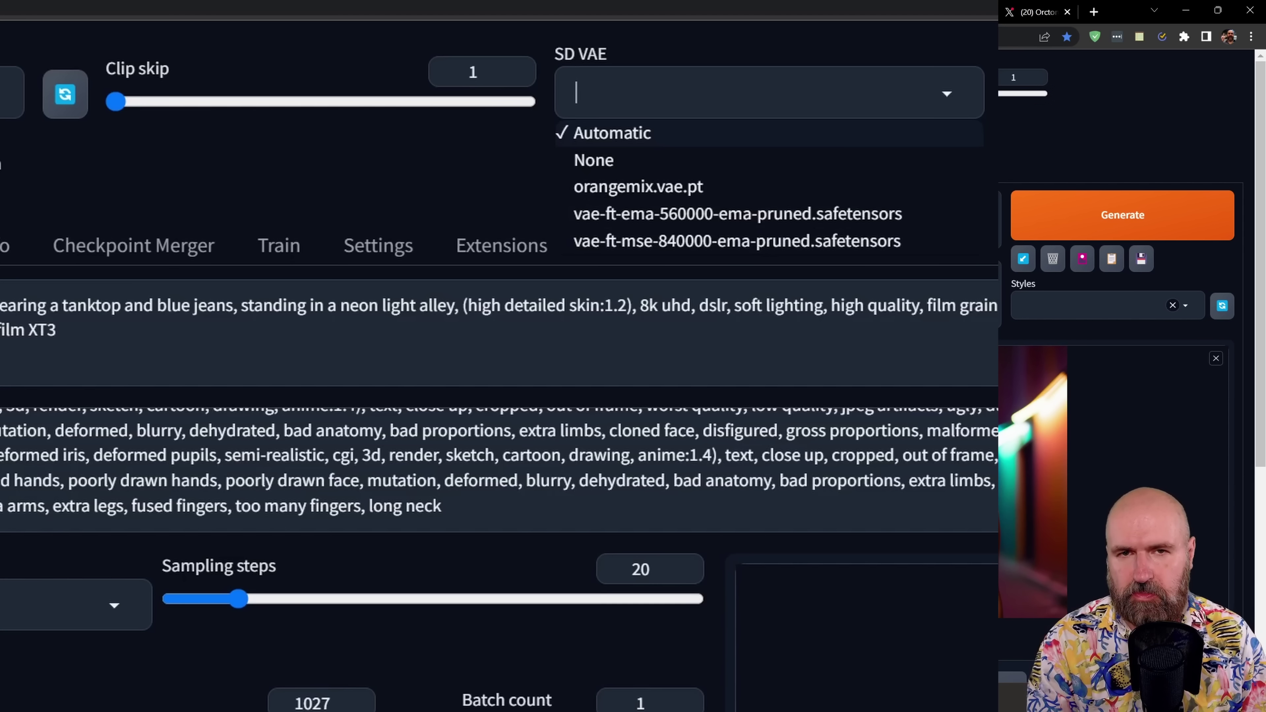
{"action": "left_click", "coordinate": [583, 69]}
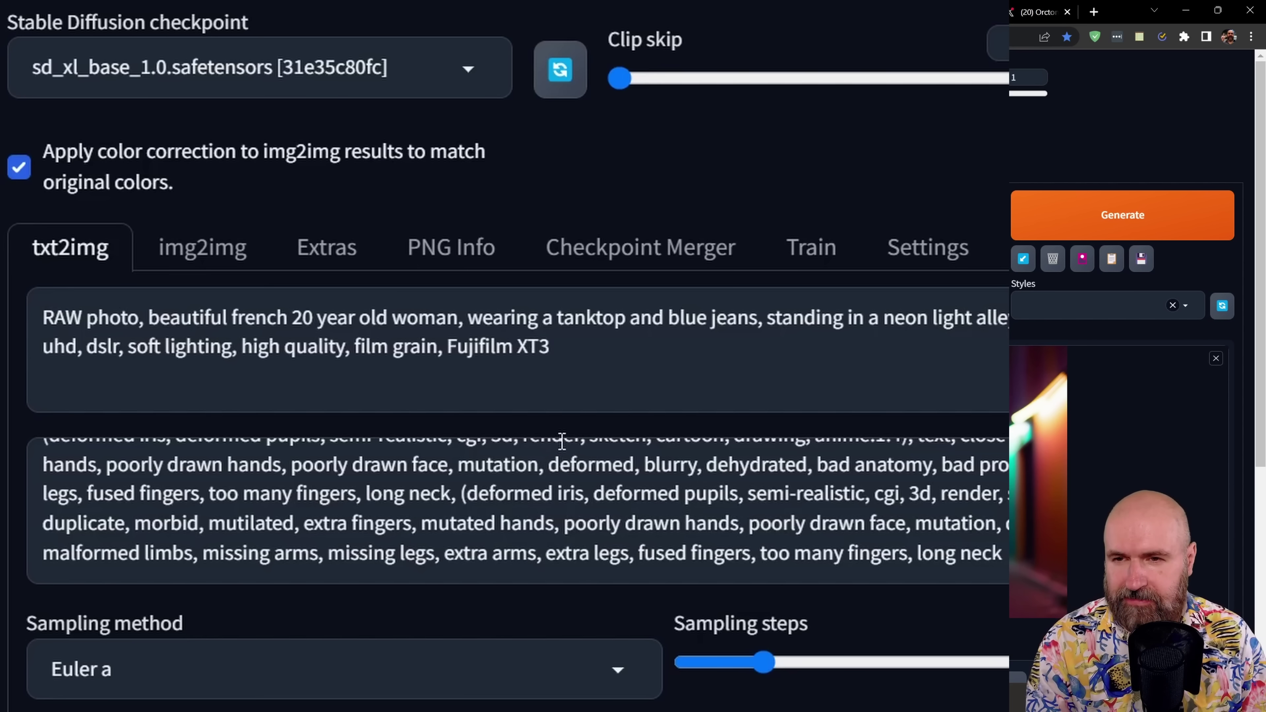
Review the positive and negative prompts and check the 1024×1024 size and CFG scale 7
{"action": "left_click", "coordinate": [622, 360]}
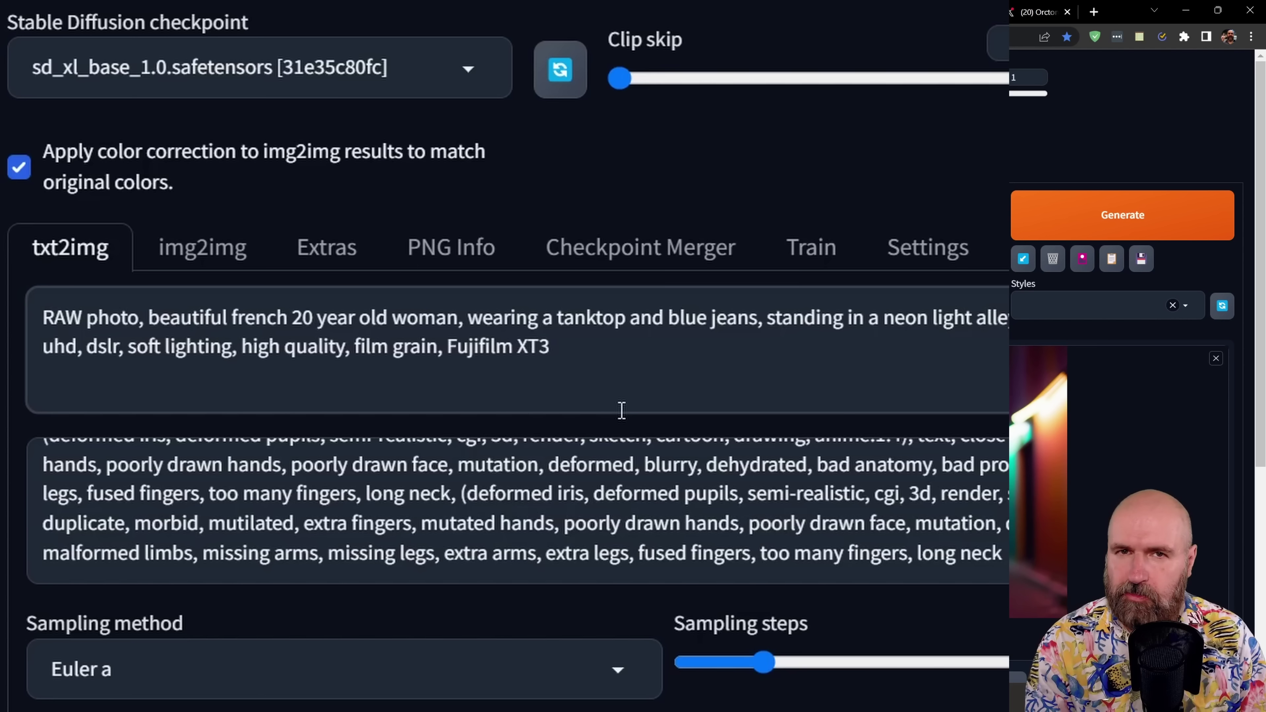
{"action": "left_click", "coordinate": [680, 523]}
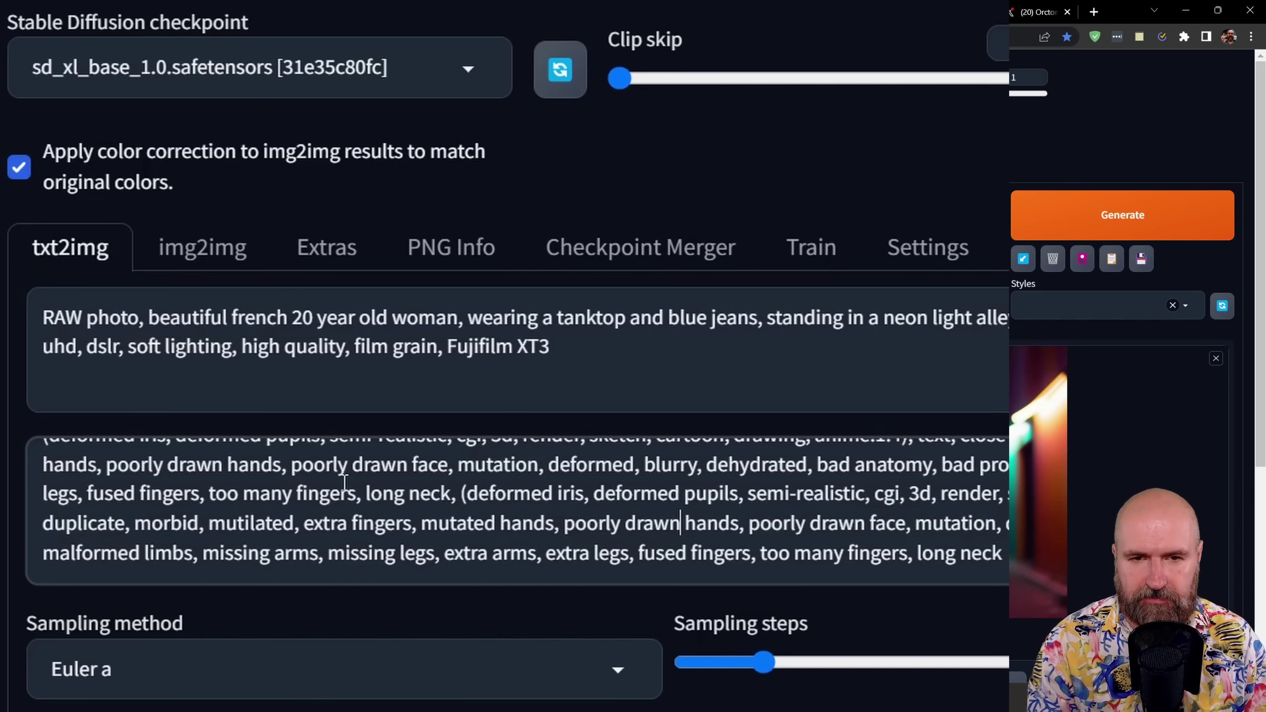
{"action": "scroll", "coordinate": [343, 482], "scroll_direction": "down", "scroll_amount": 5}
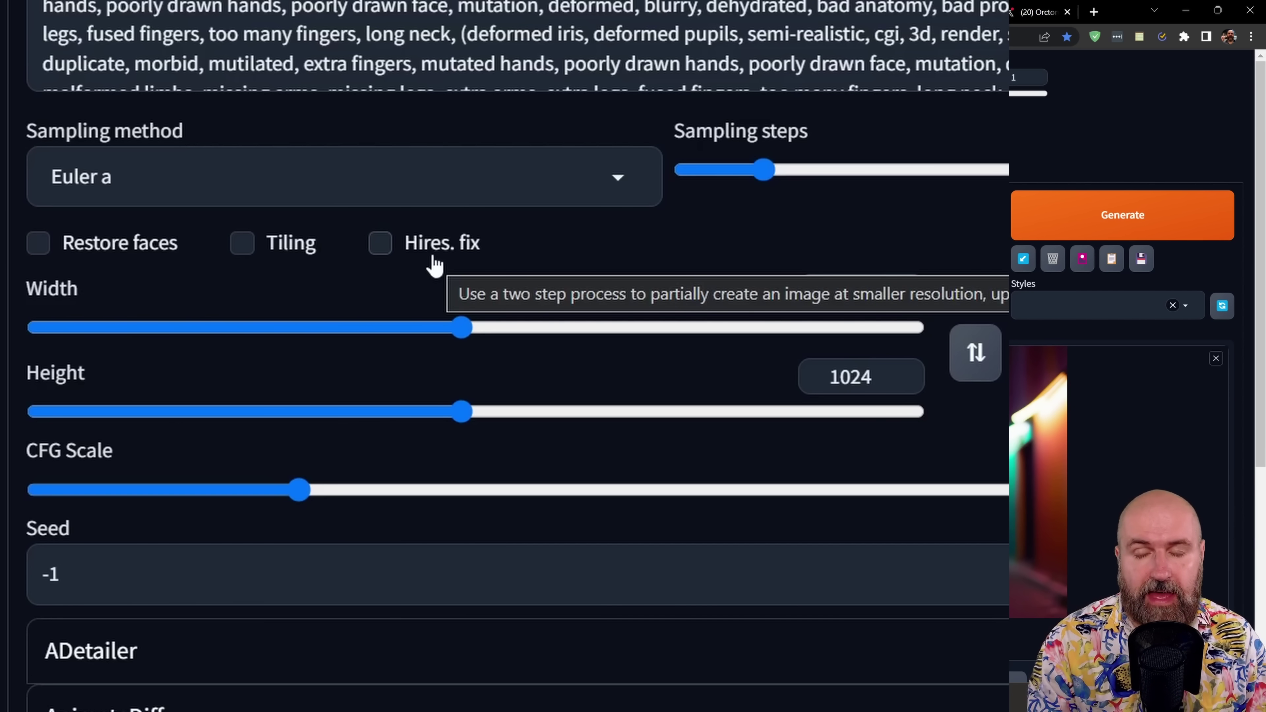
{"action": "scroll", "coordinate": [435, 264], "scroll_direction": "down", "scroll_amount": 5}
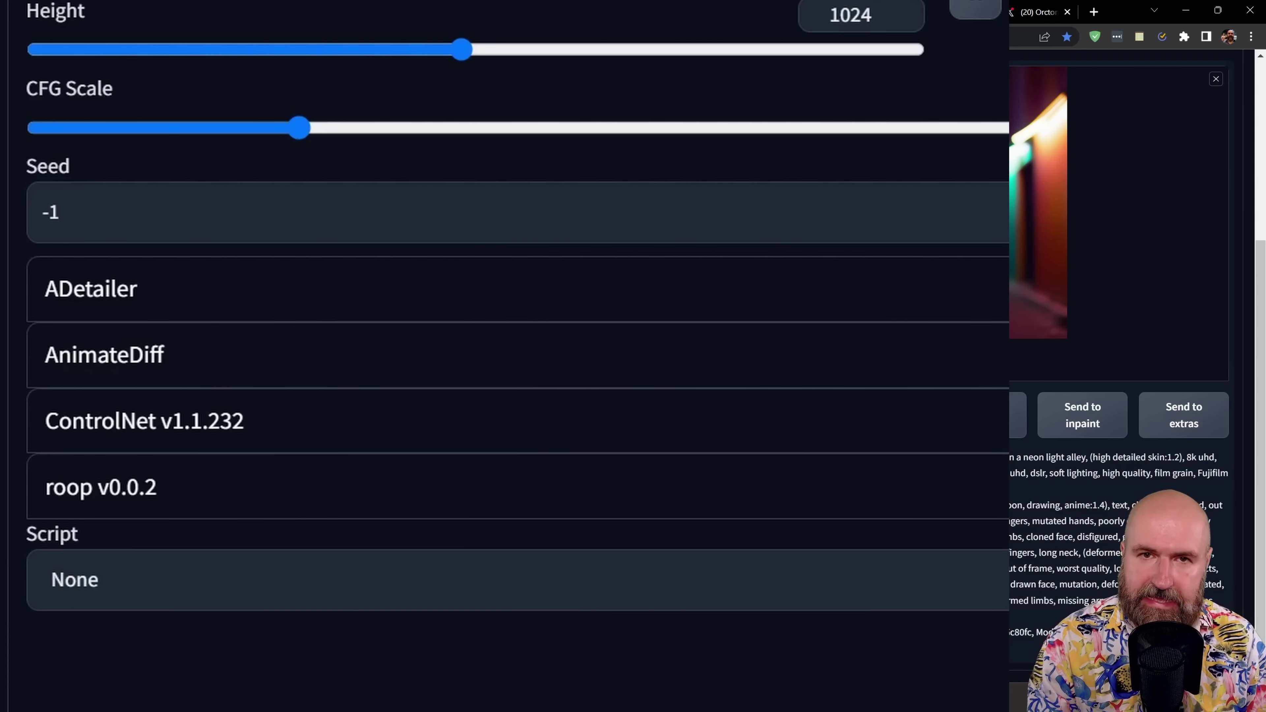
{"action": "scroll", "coordinate": [498, 349], "scroll_direction": "up", "scroll_amount": 6}
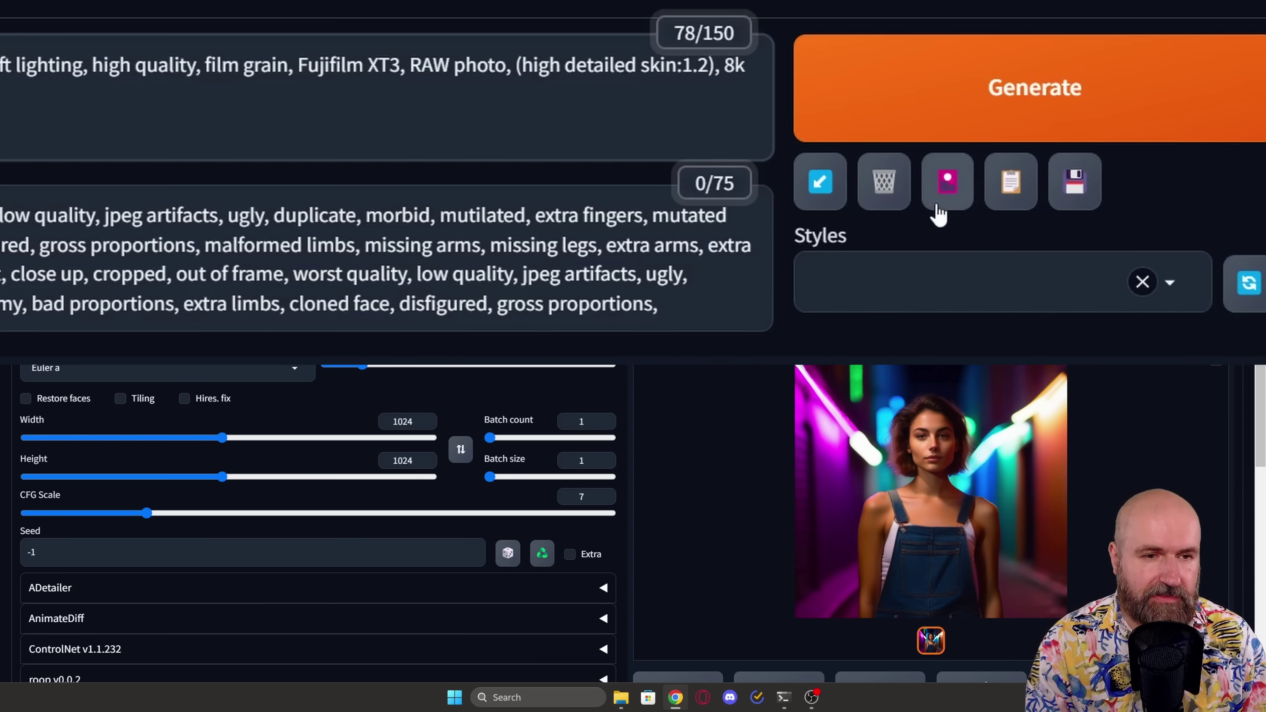
Show the extra networks panel to pick the offset_0.2 LoRA
{"action": "left_click", "coordinate": [948, 195]}
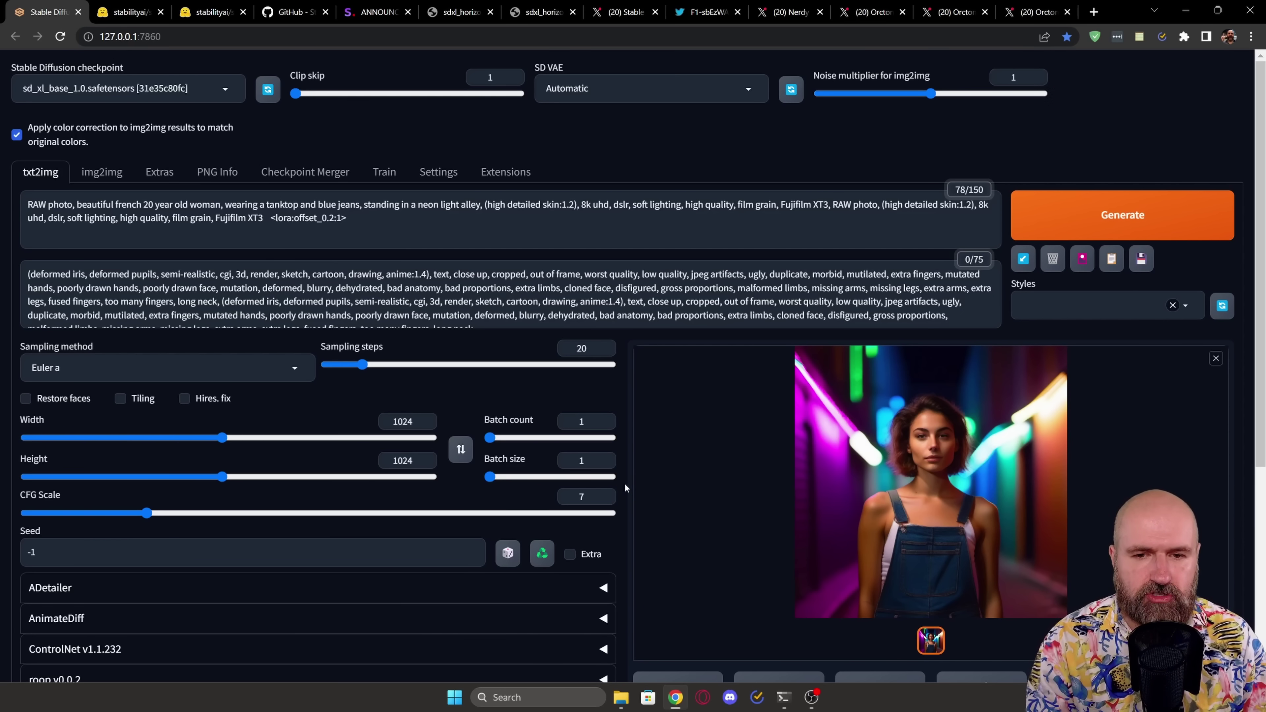
Send the generated neon-alley portrait and its prompts to img2img
{"action": "scroll", "coordinate": [626, 487], "scroll_direction": "down", "scroll_amount": 5}
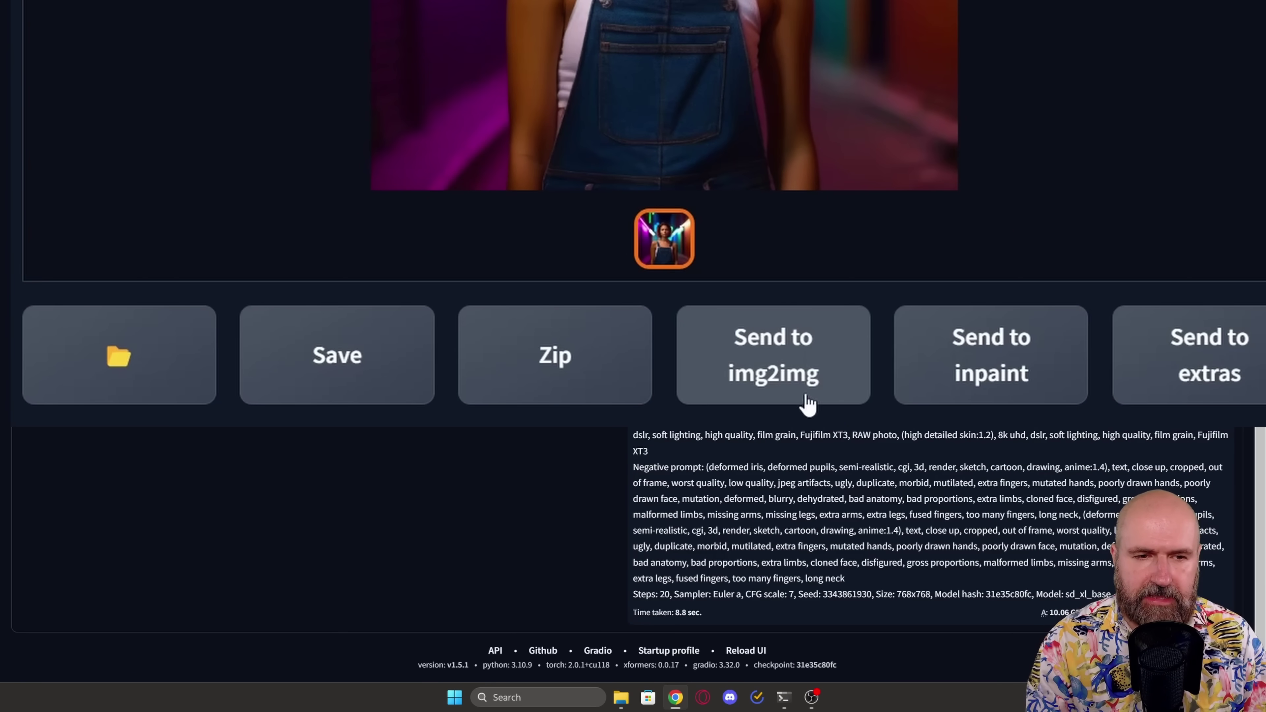
{"action": "left_click", "coordinate": [765, 375]}
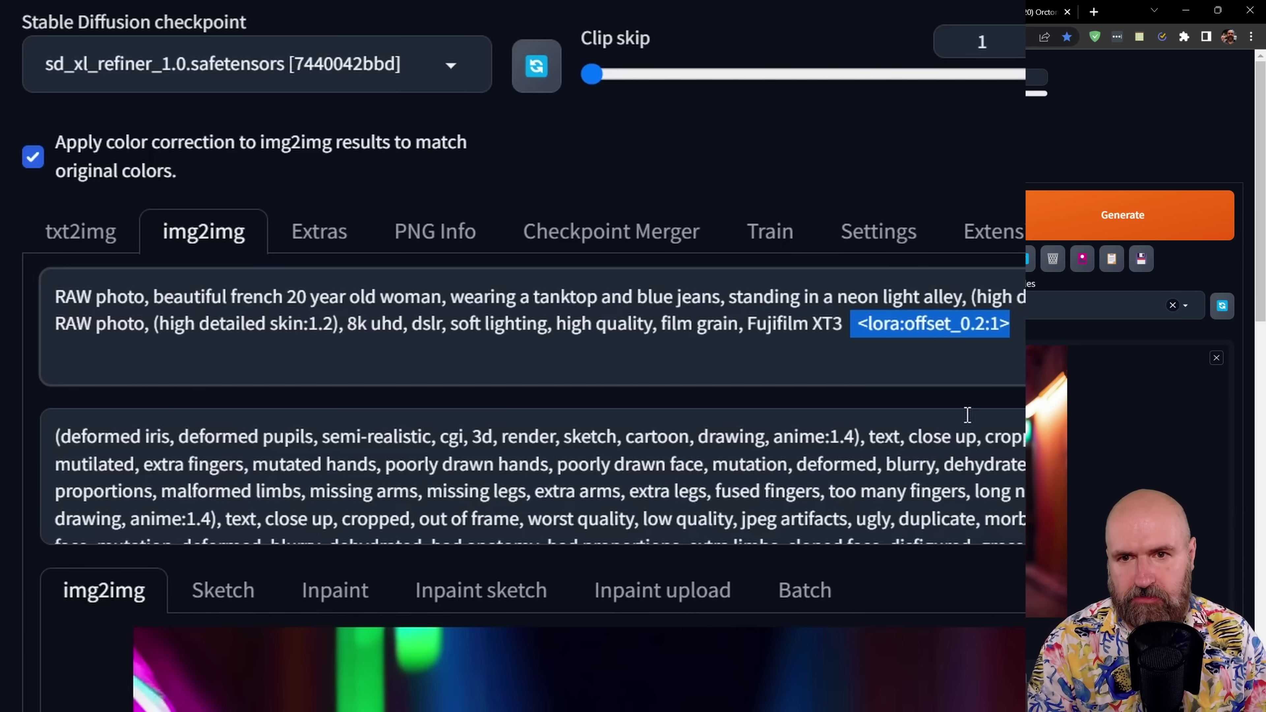
{"action": "scroll", "coordinate": [967, 415], "scroll_direction": "down", "scroll_amount": 10}
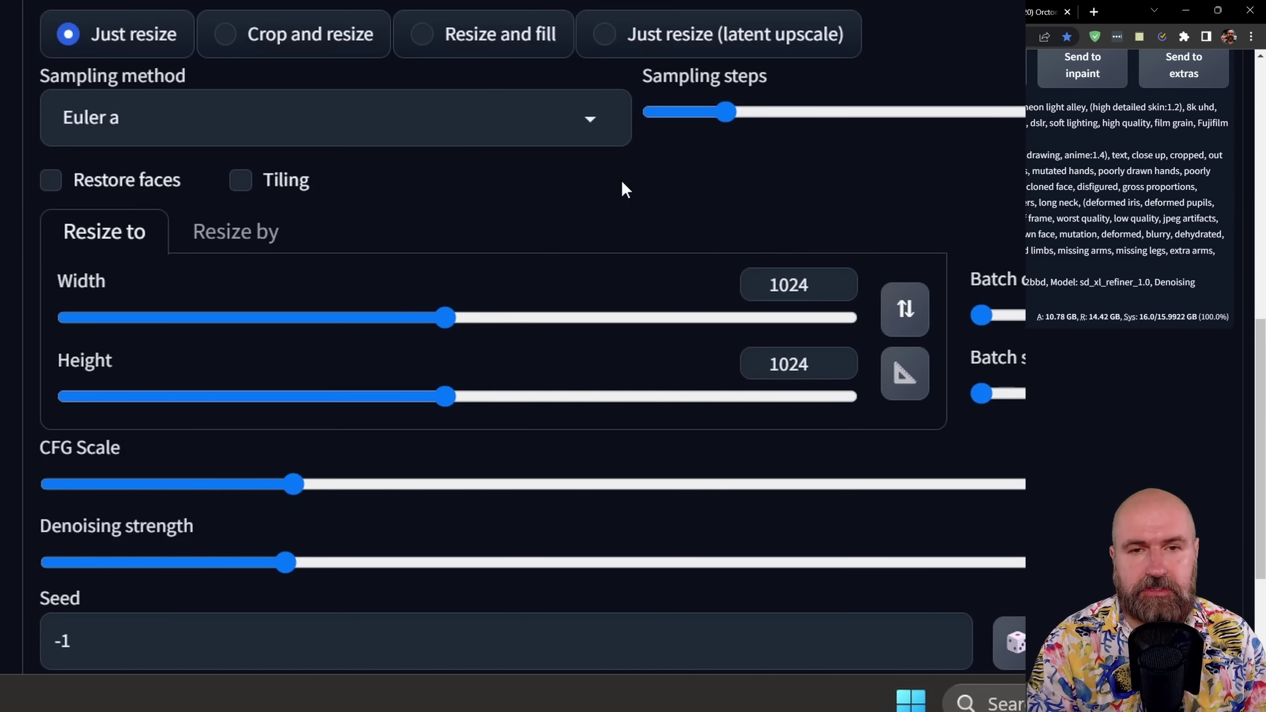
{"action": "scroll", "coordinate": [1068, 201], "scroll_direction": "up", "scroll_amount": 10}
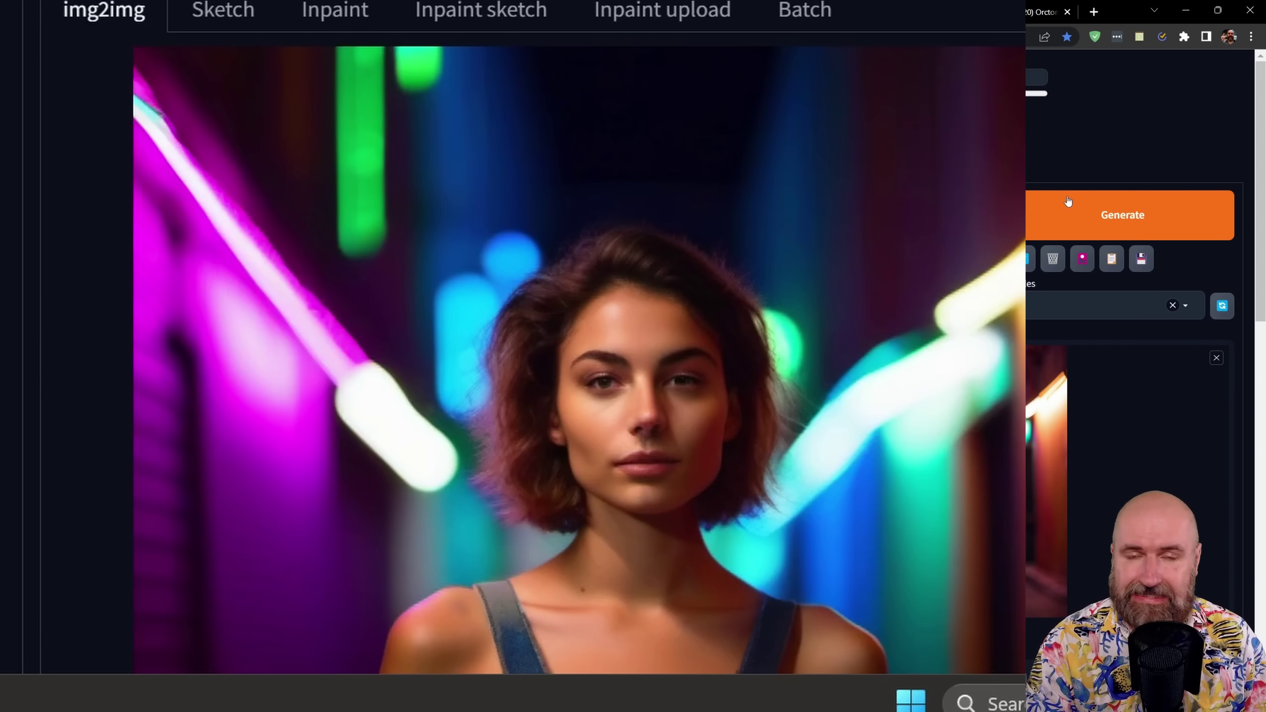